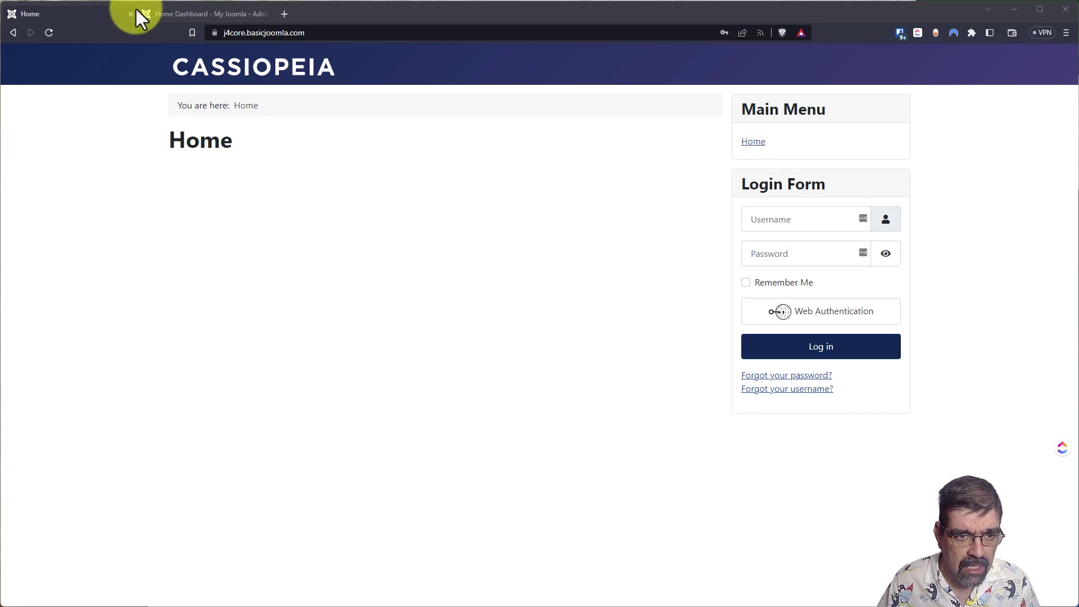
From the administrator, open the Users Options and keep user registration off
click(168, 14)
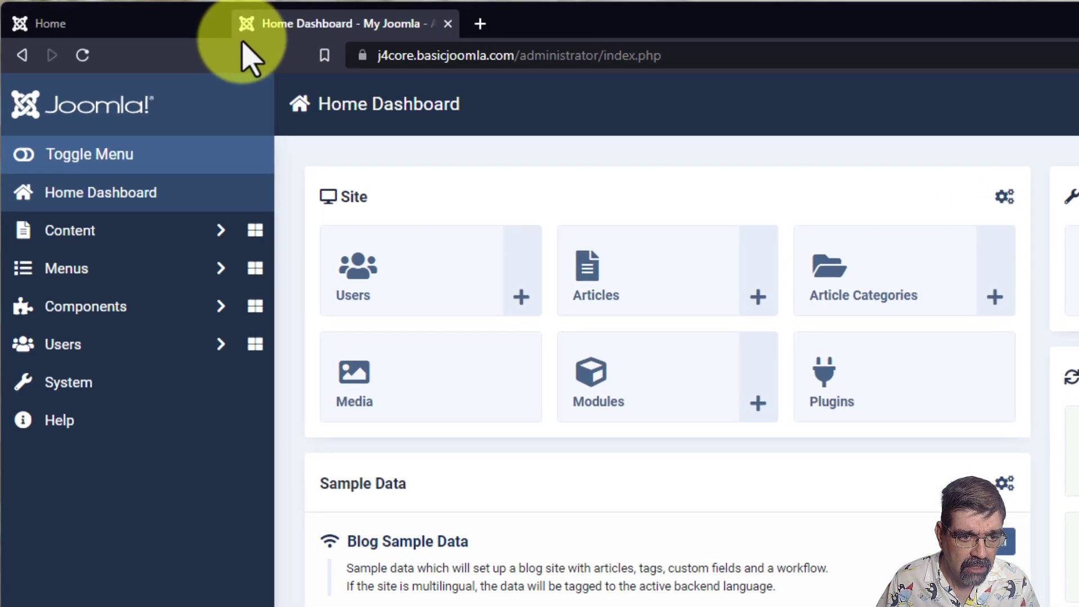
click(81, 355)
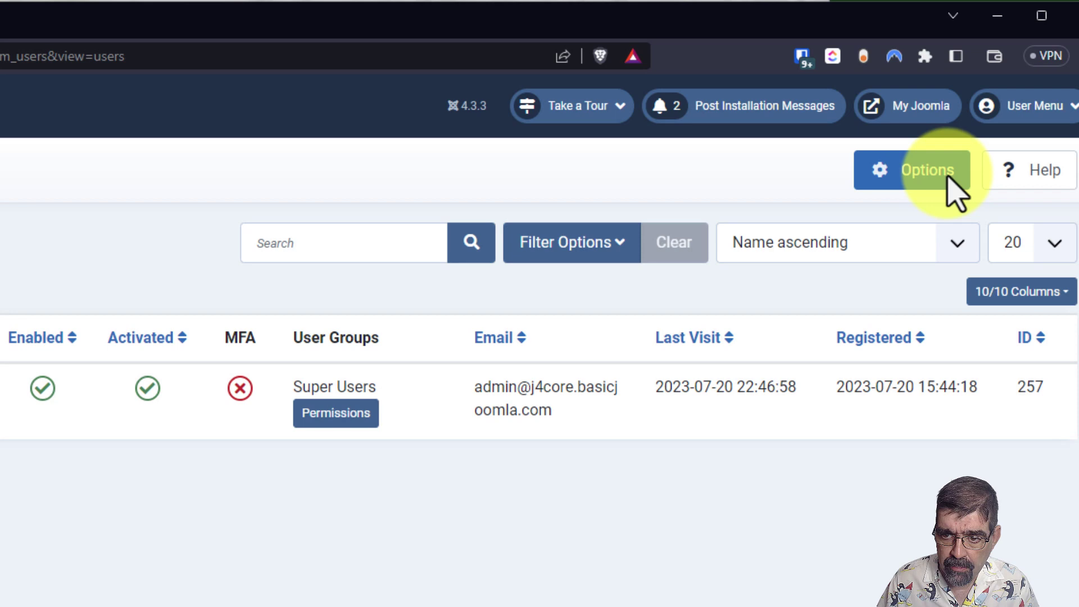
click(948, 176)
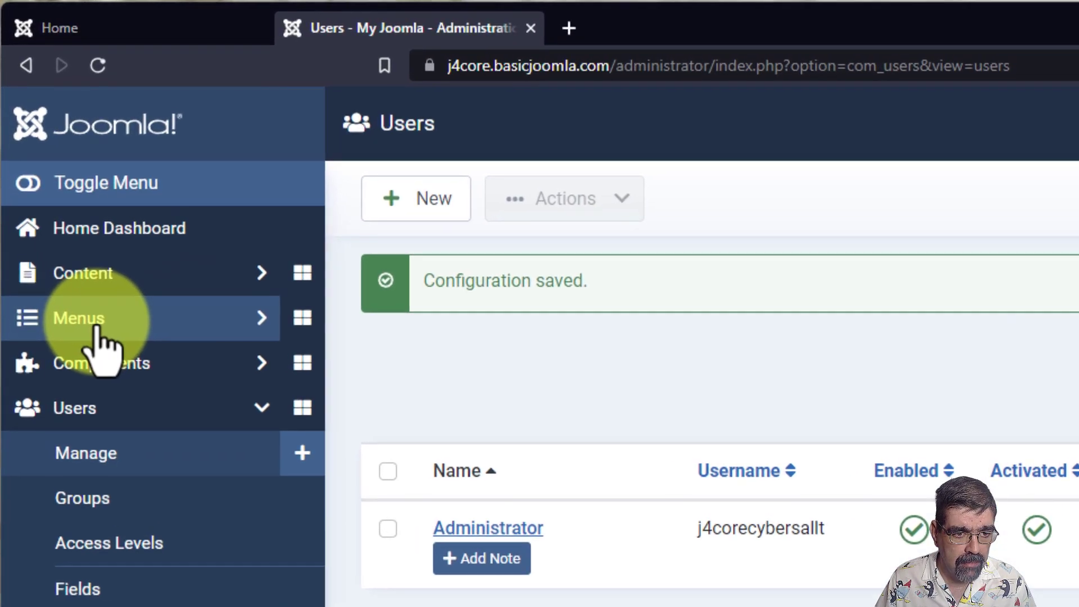
Start a new Main Menu item titled 'Login'
click(50, 164)
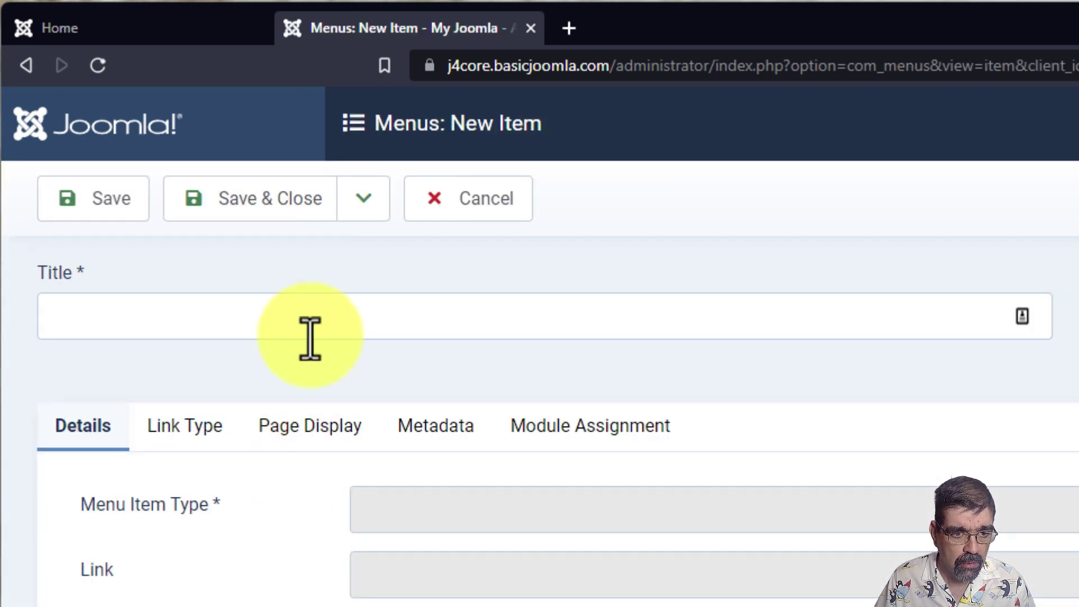
click(311, 316)
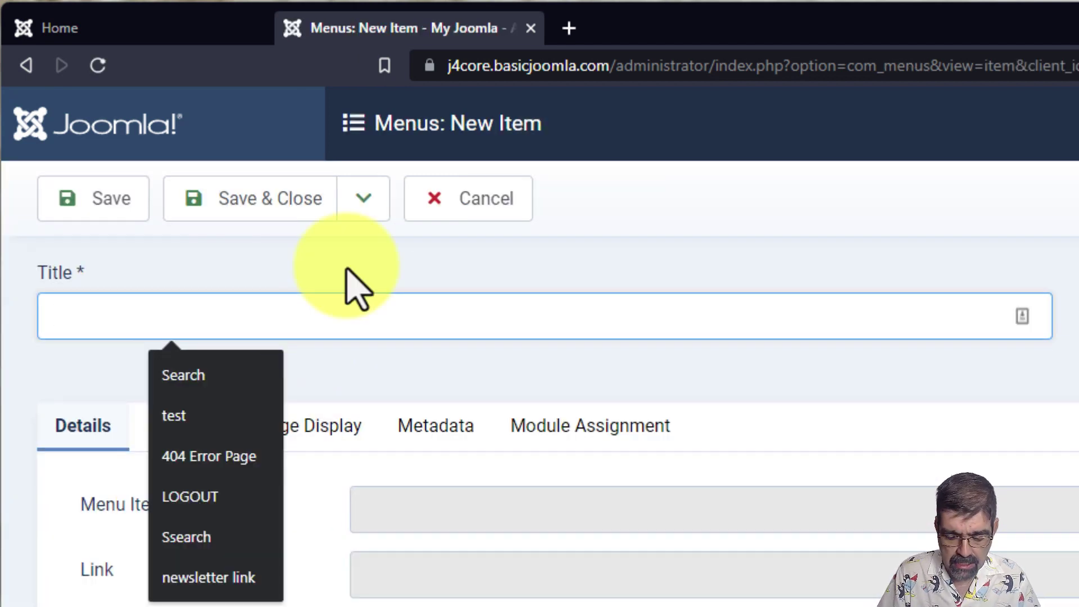
text(Login)
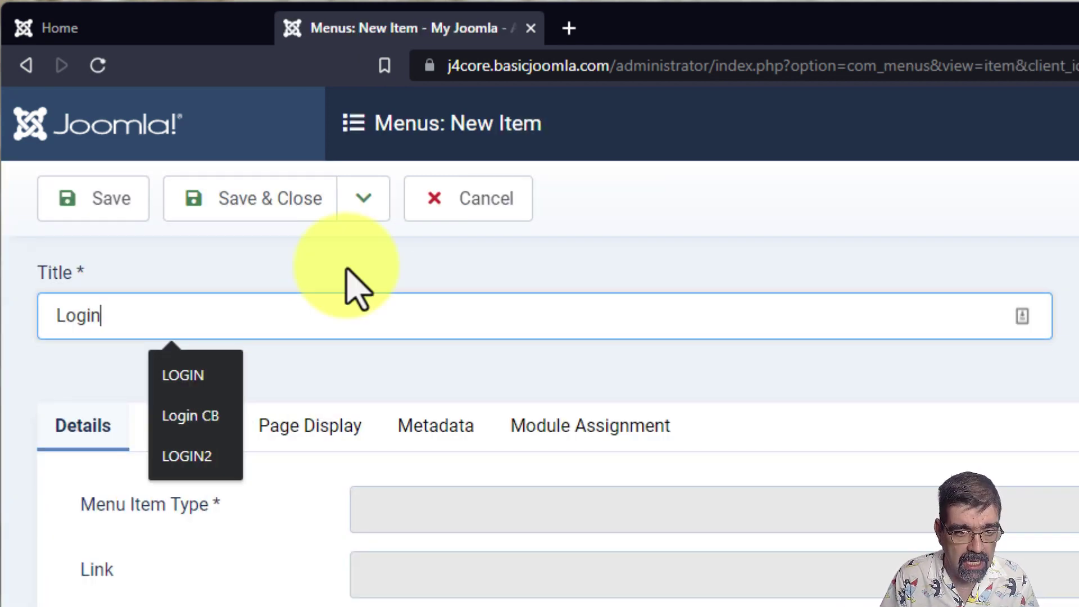
key(Tab)
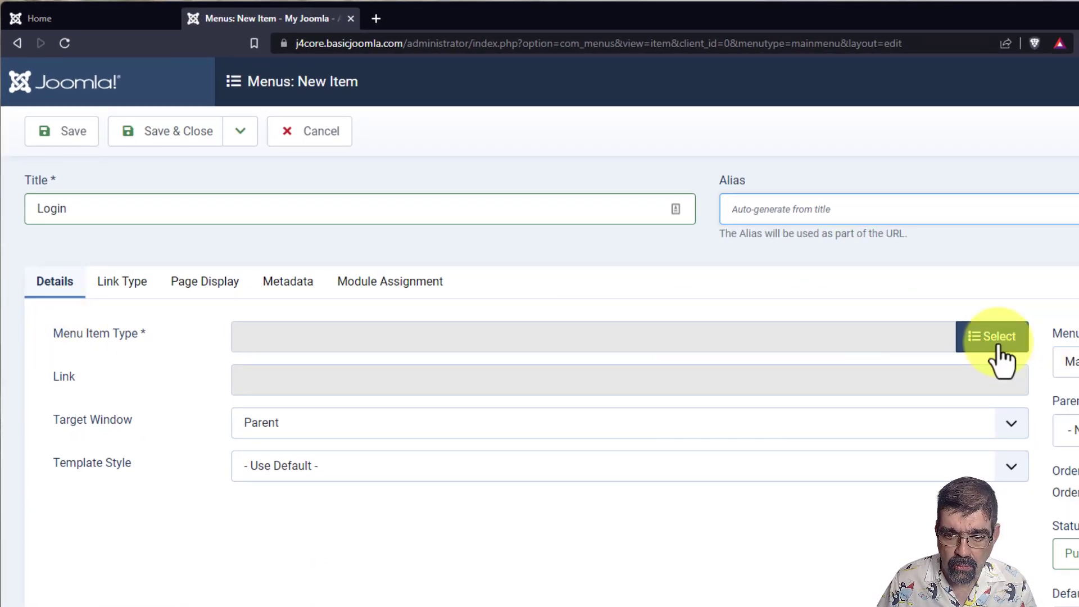
Make the Login item a Users Login Form with Guest access
click(999, 346)
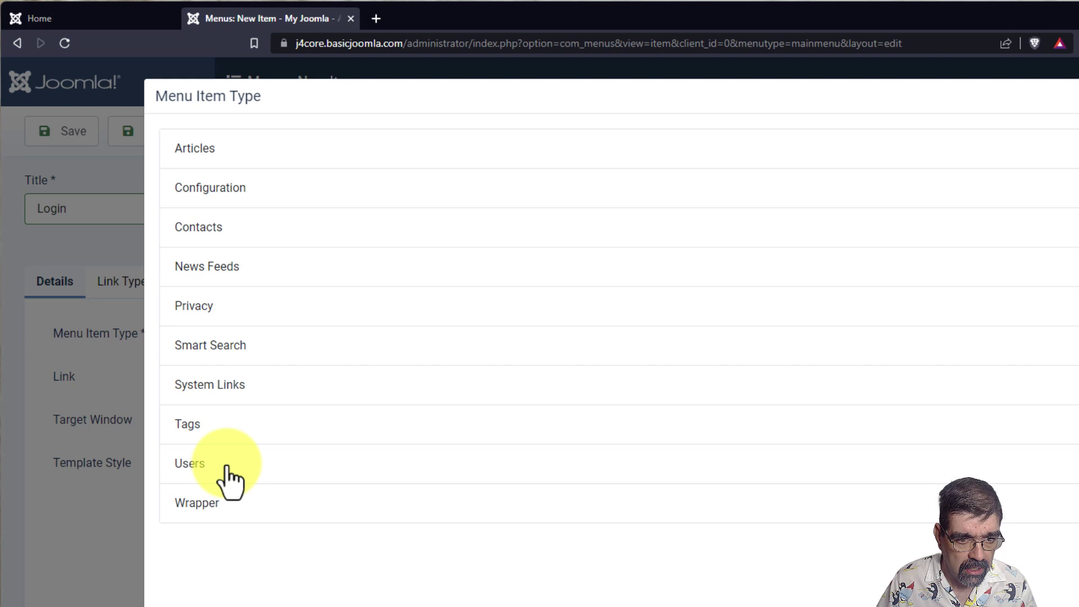
click(222, 466)
scroll(309, 416, down, 4)
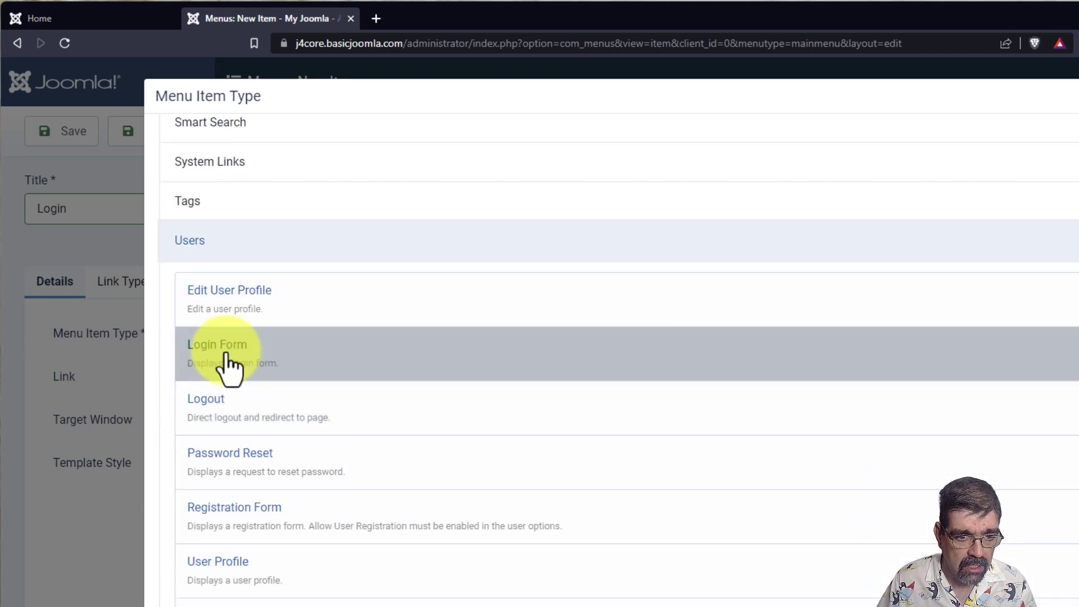
click(228, 354)
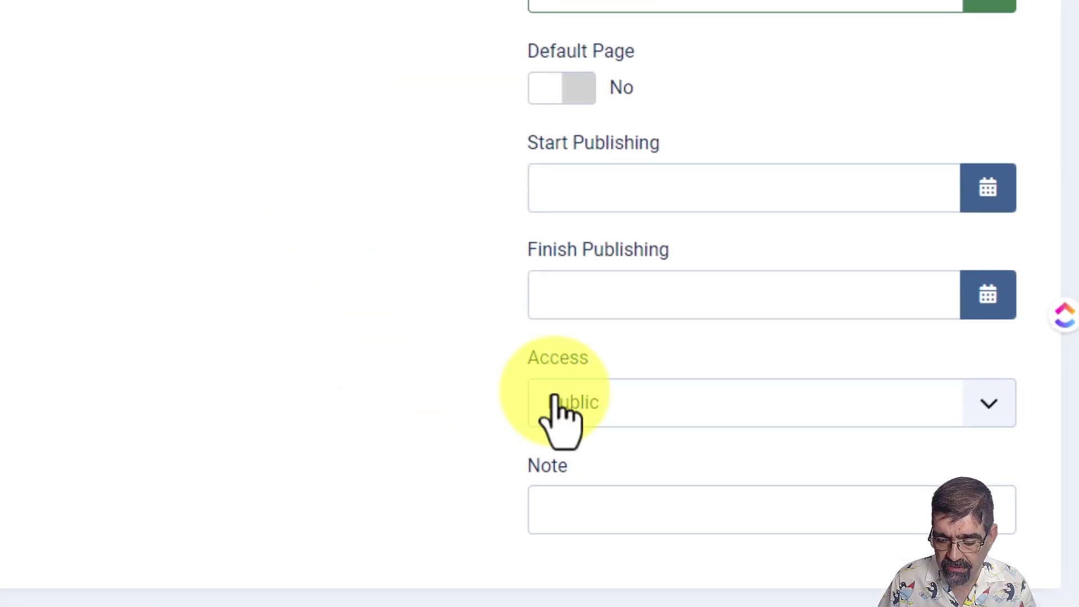
click(703, 402)
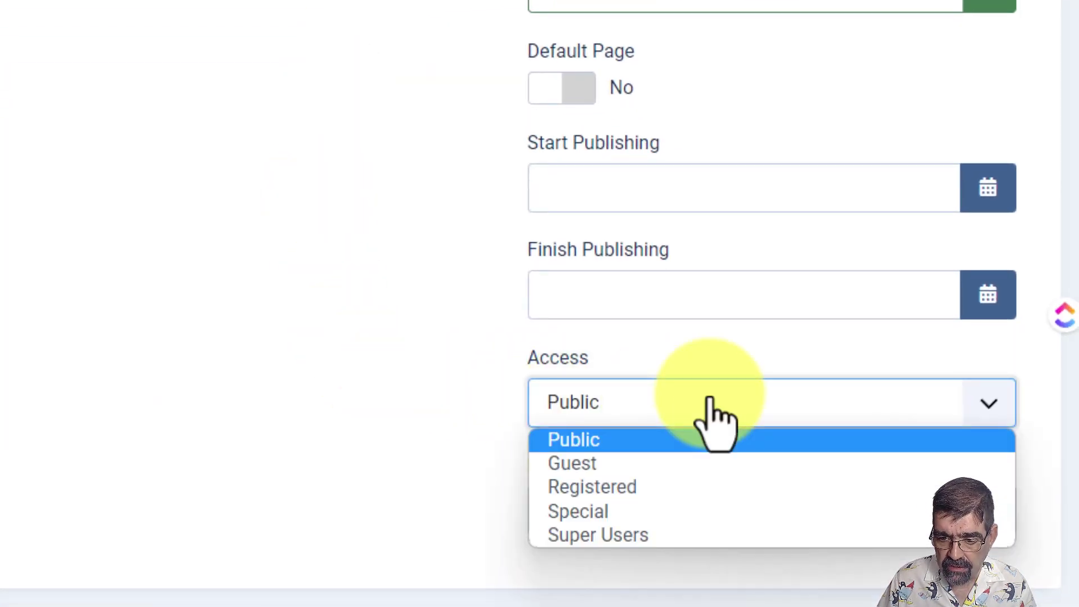
click(695, 470)
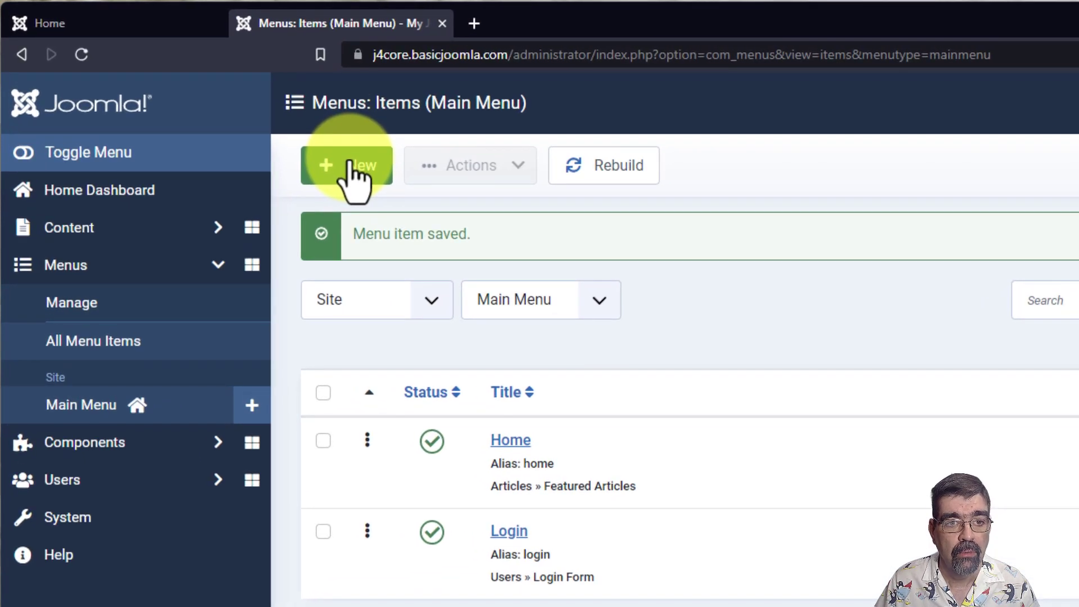
Create a new Main Menu item titled 'Logout' using the user Logout type
click(204, 97)
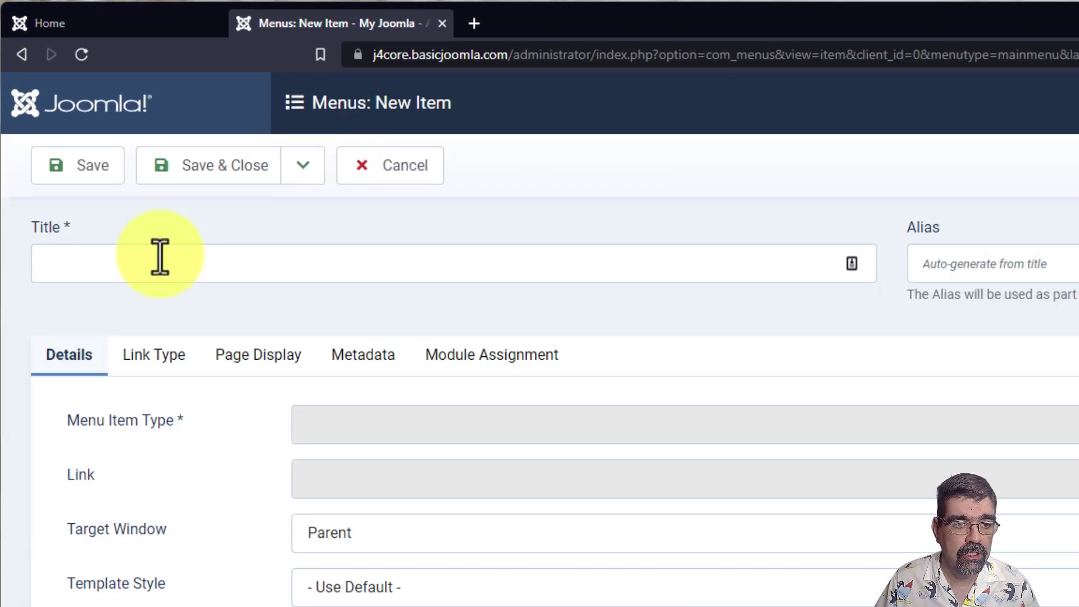
click(160, 258)
text(Lo)
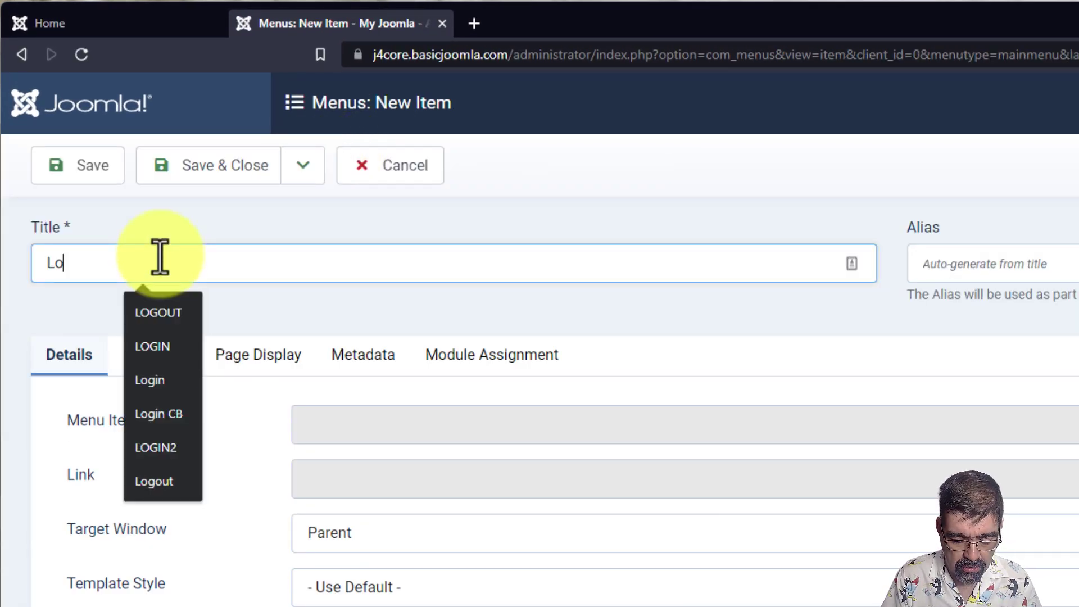
text(gout)
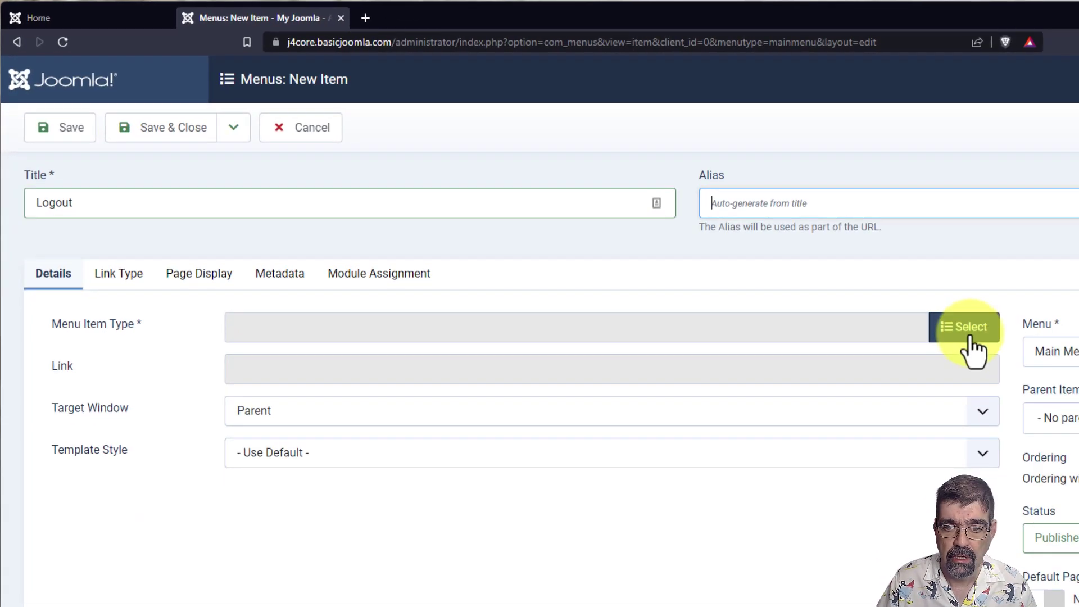
click(972, 344)
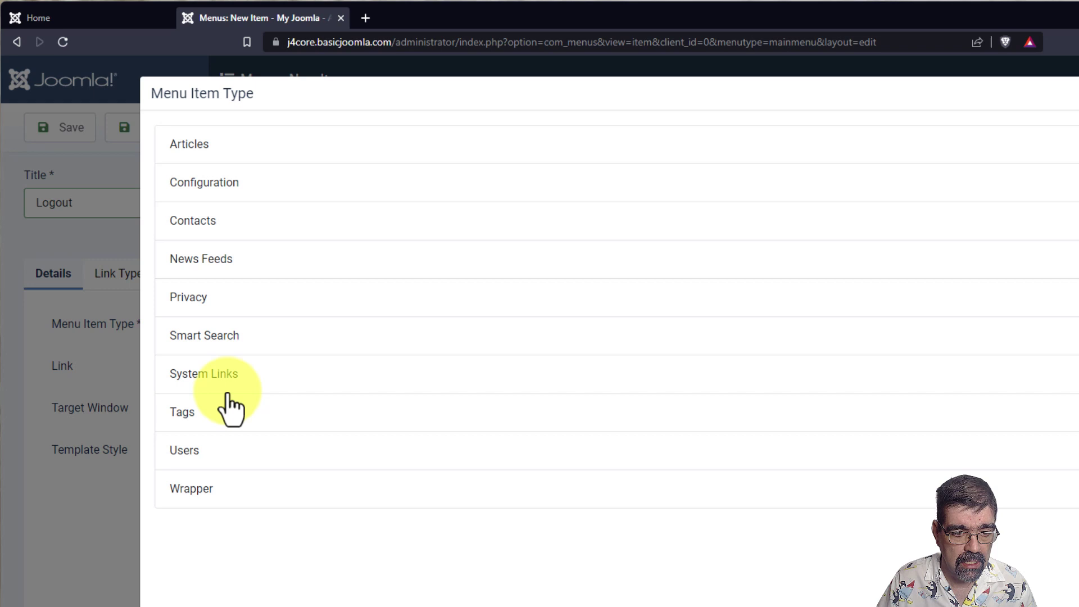
click(201, 450)
scroll(416, 414, down, 4)
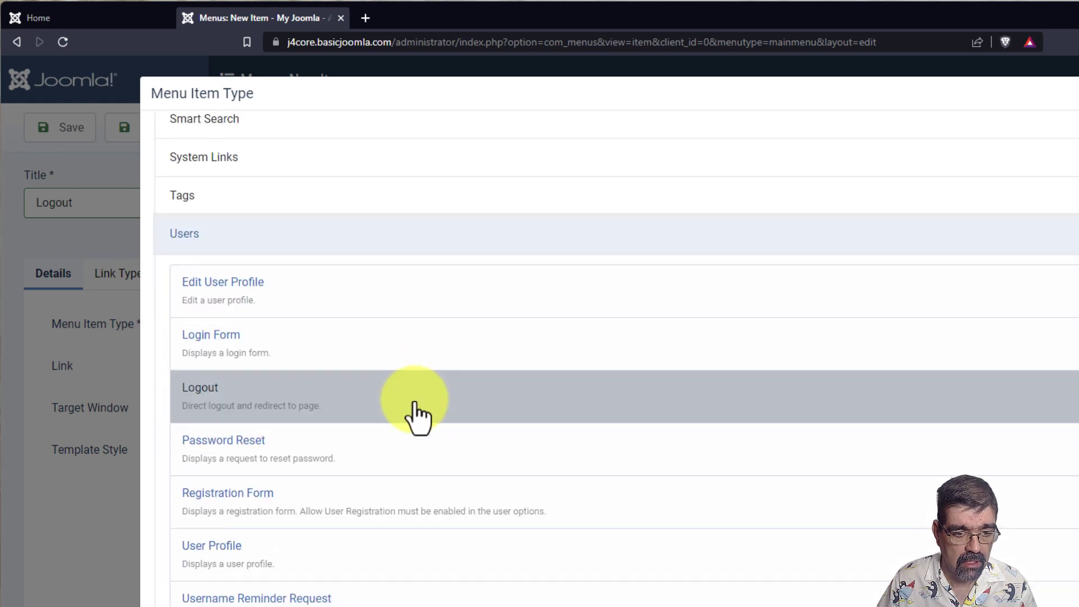
click(236, 417)
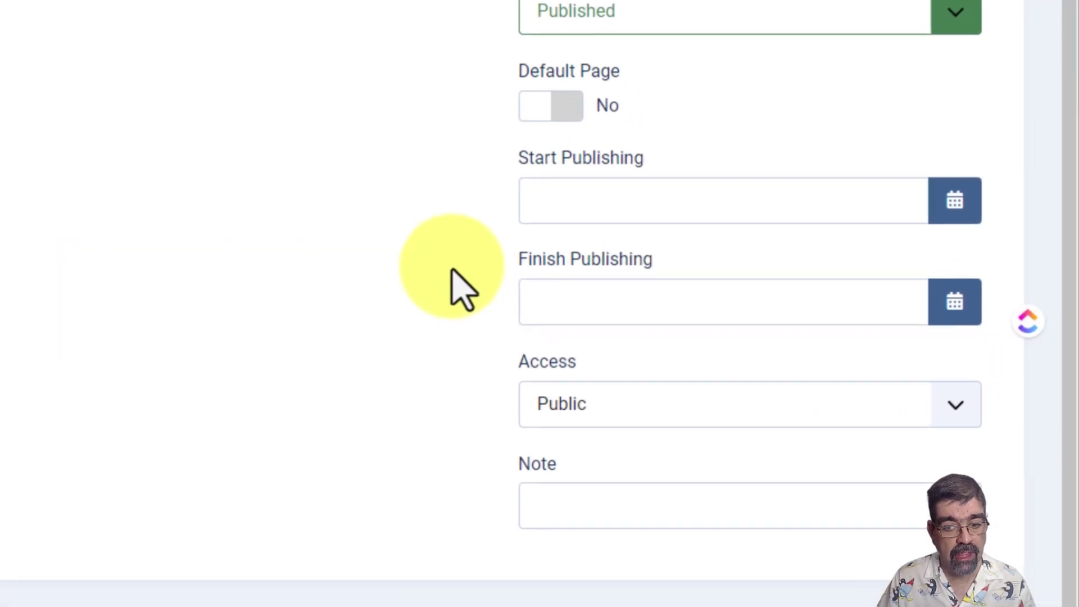
Restrict the Logout item to Registered access and save it
click(693, 419)
click(681, 485)
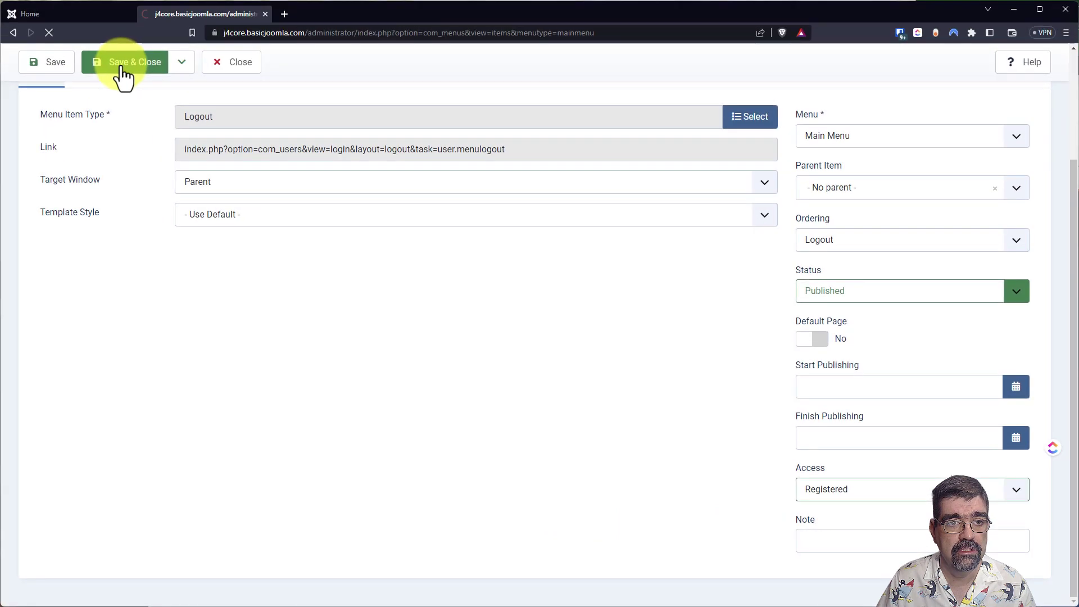
click(115, 61)
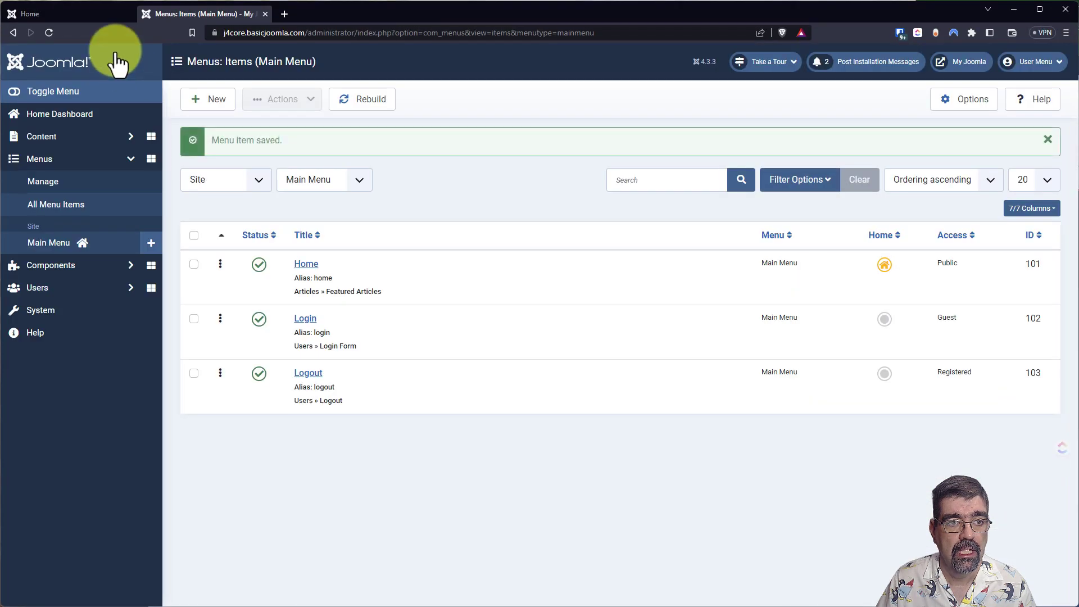
click(72, 18)
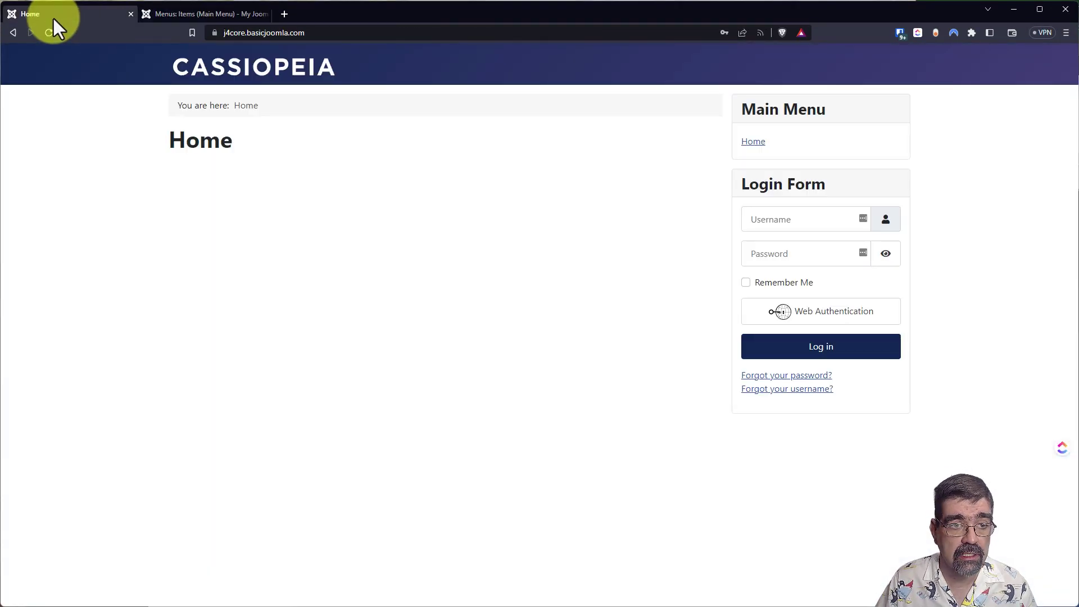
click(47, 33)
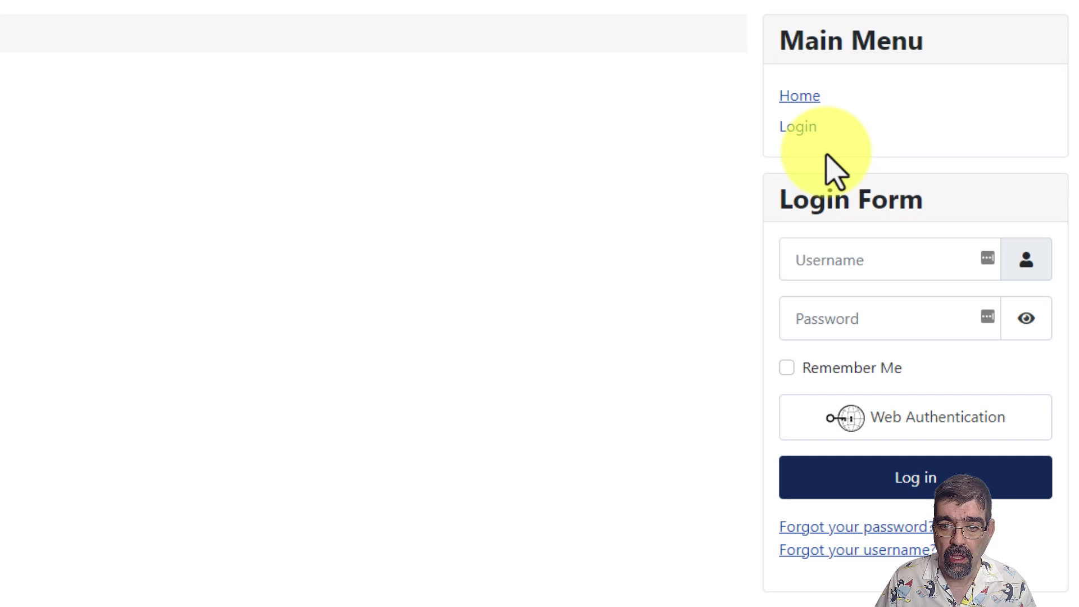
click(808, 132)
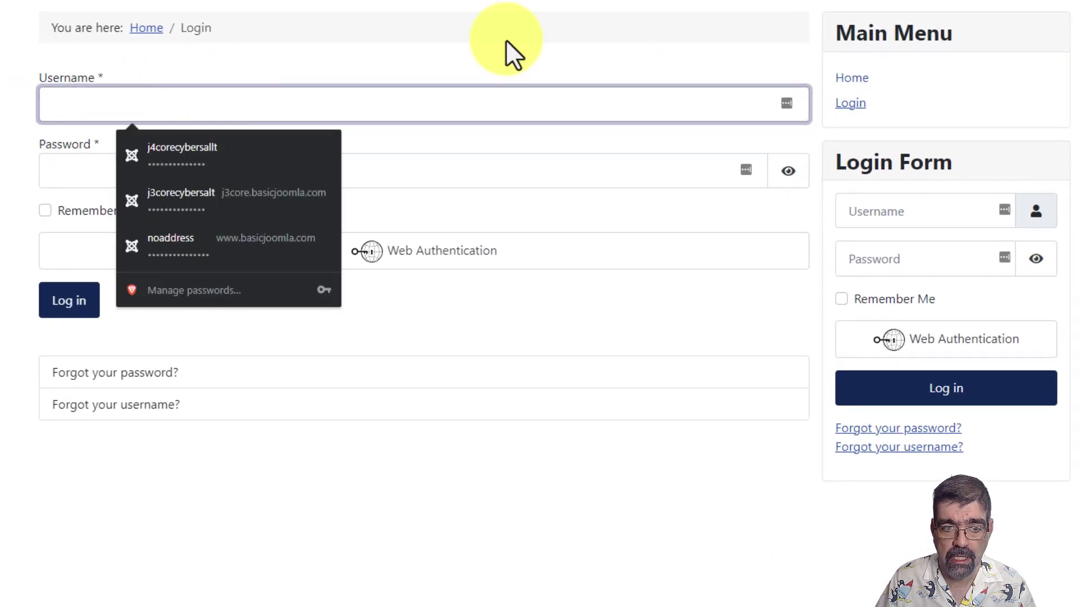
click(160, 149)
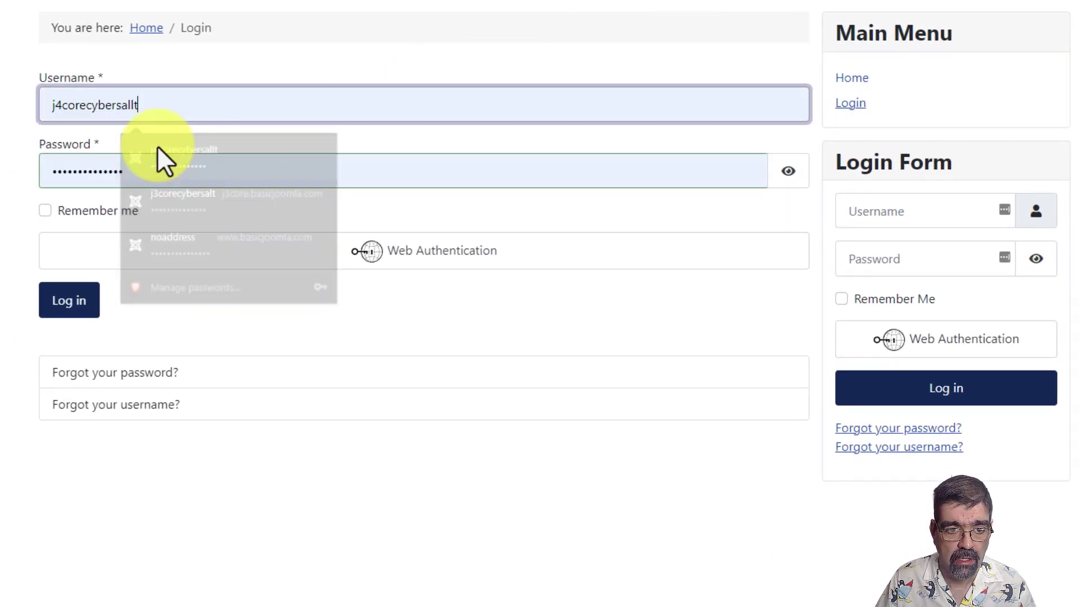
click(66, 303)
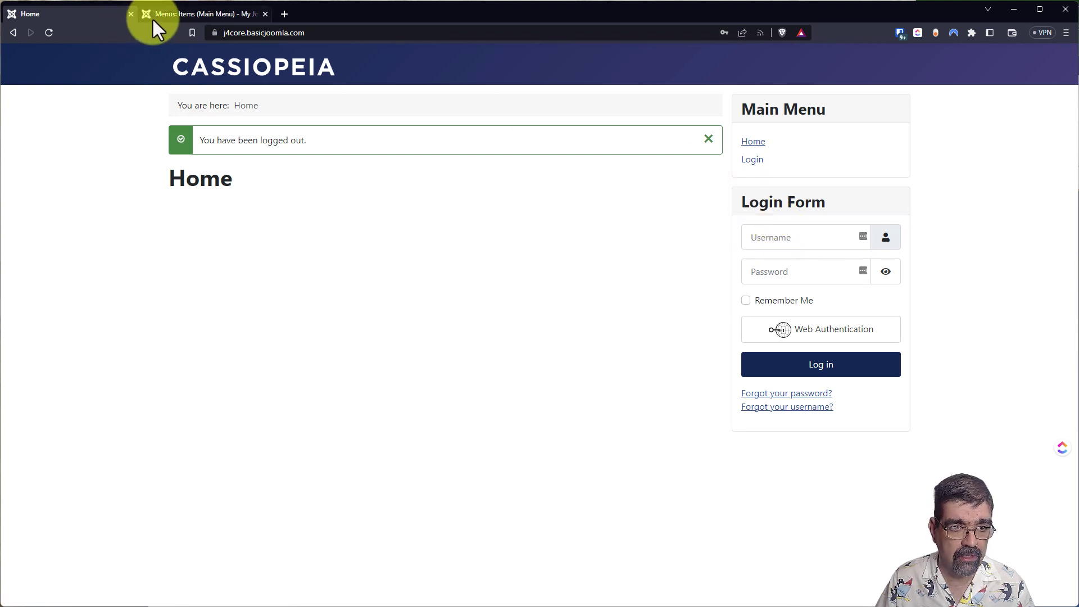
click(166, 15)
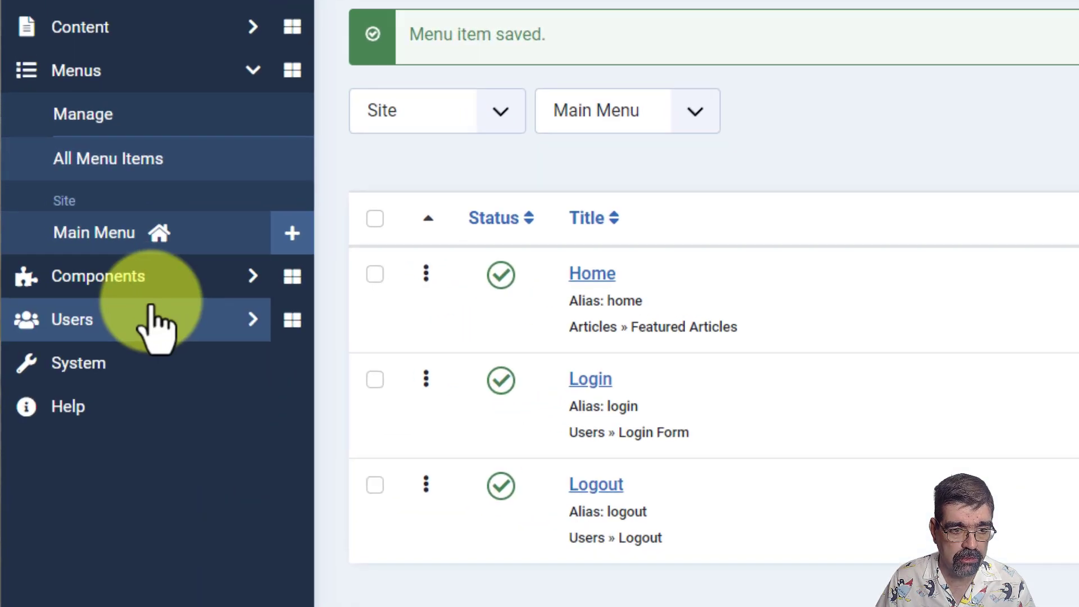
Set the Login Form site module's access level to Guest
click(113, 363)
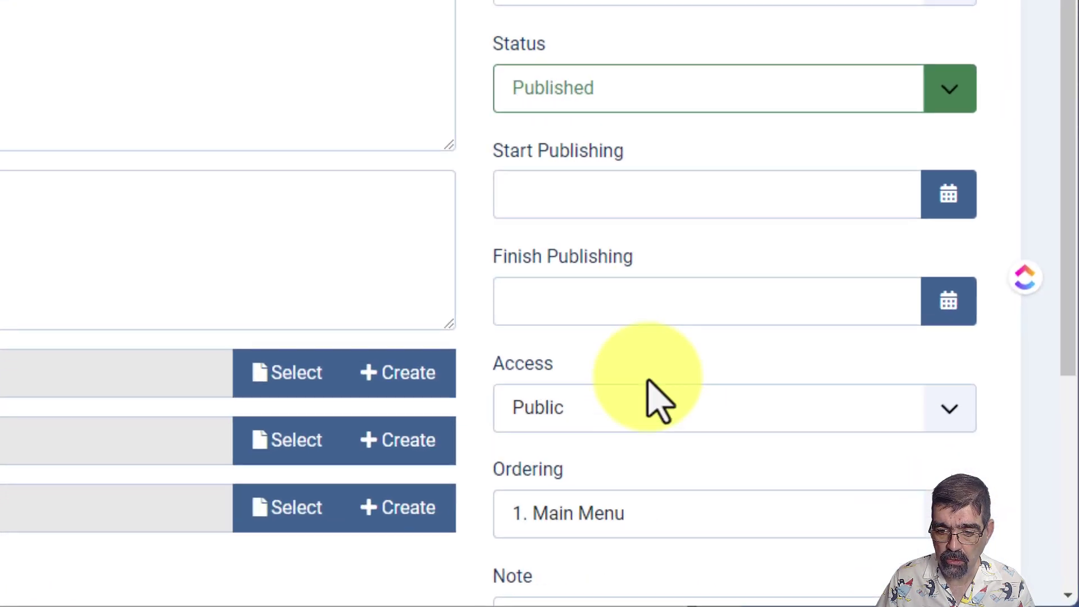
click(865, 511)
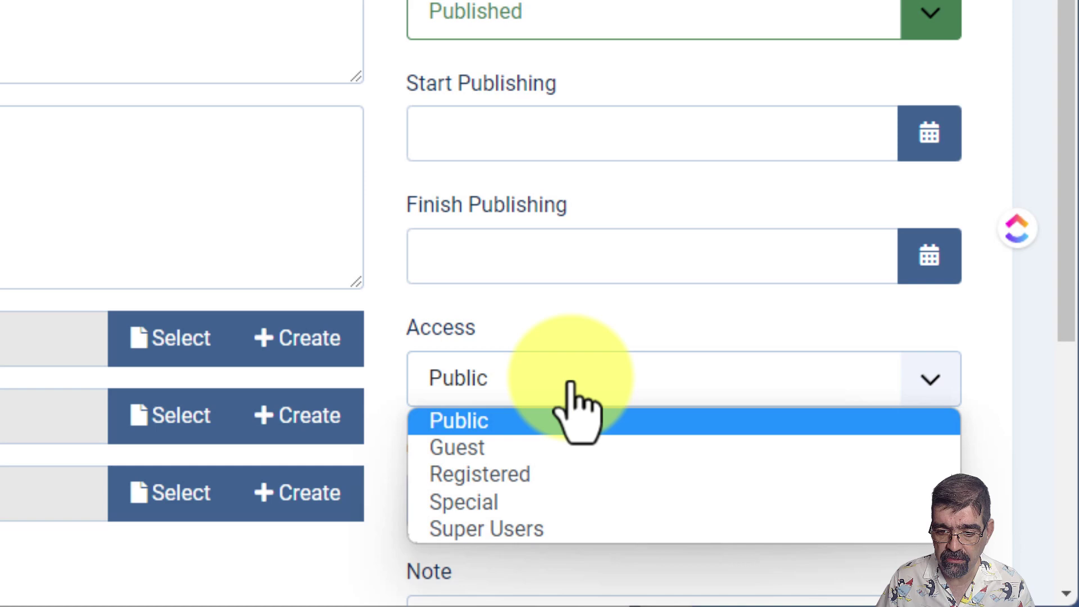
click(616, 448)
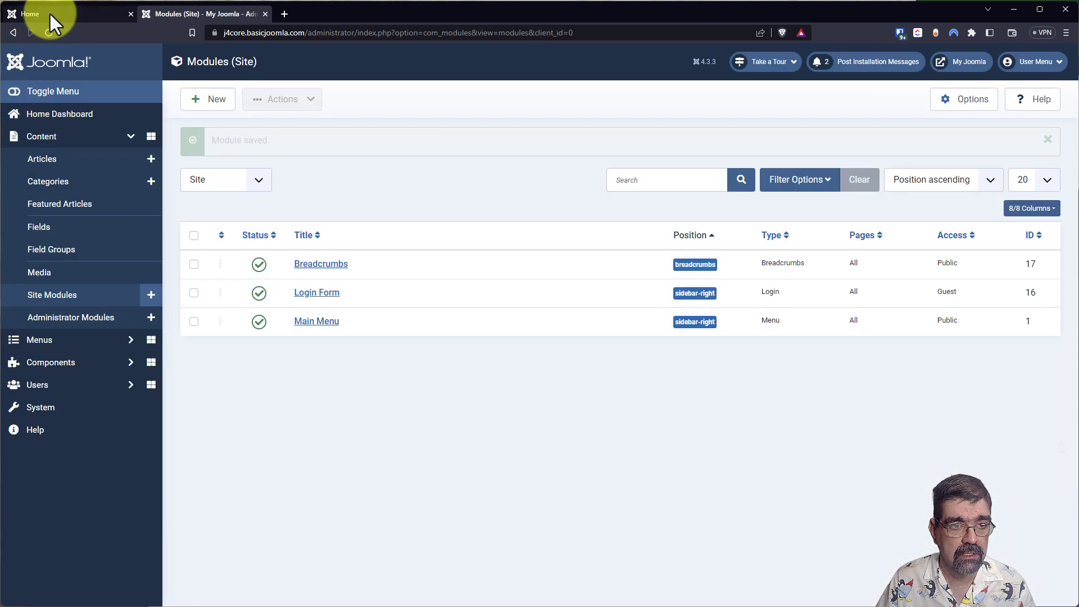
Reload the front-end home page and log in through the sidebar Login Form with a saved login
click(49, 12)
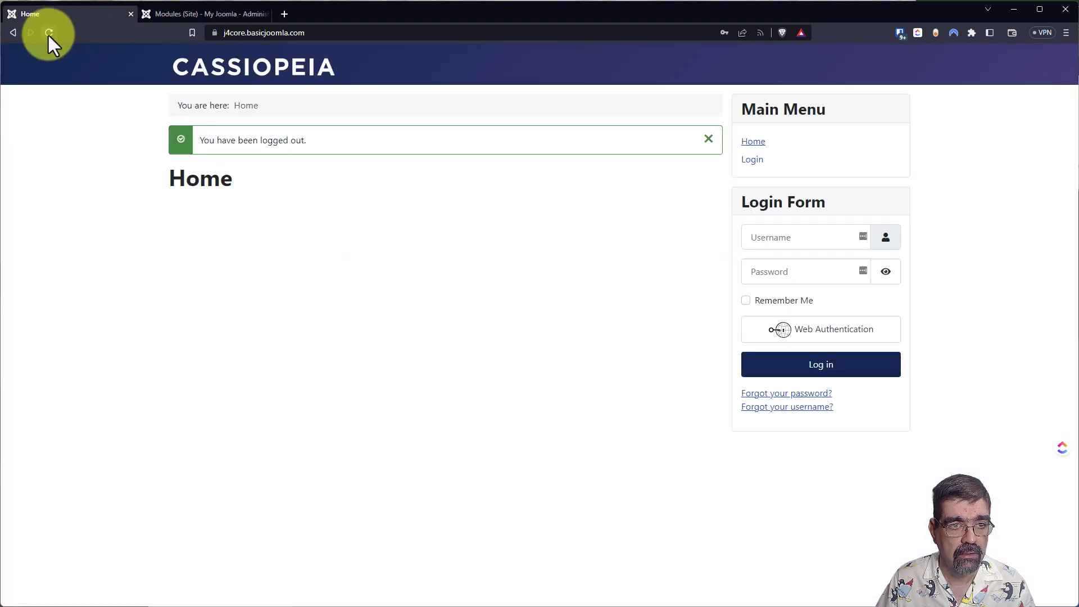
click(49, 32)
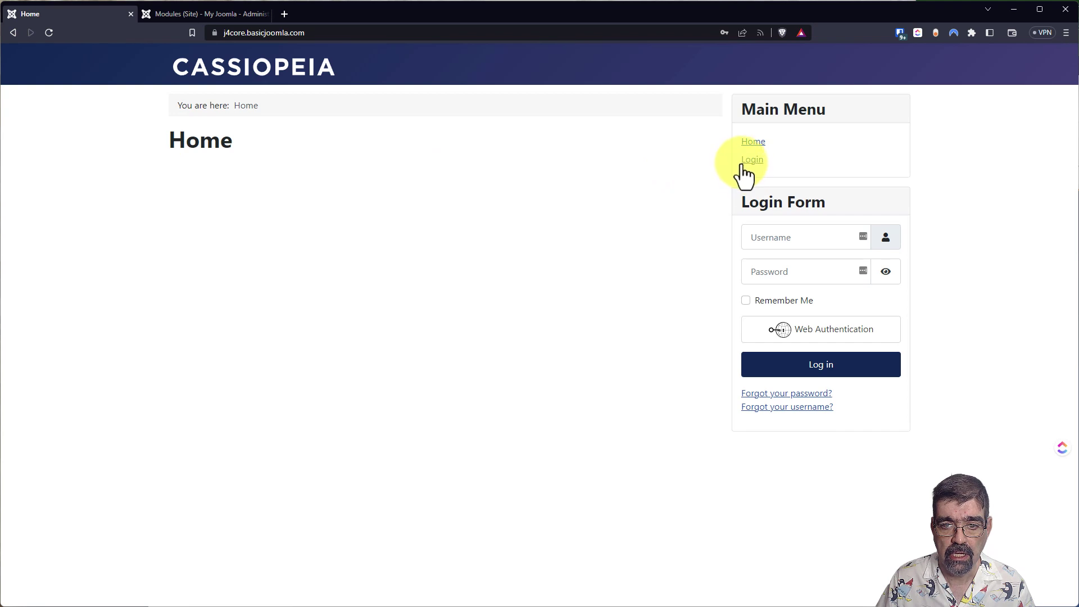
click(788, 241)
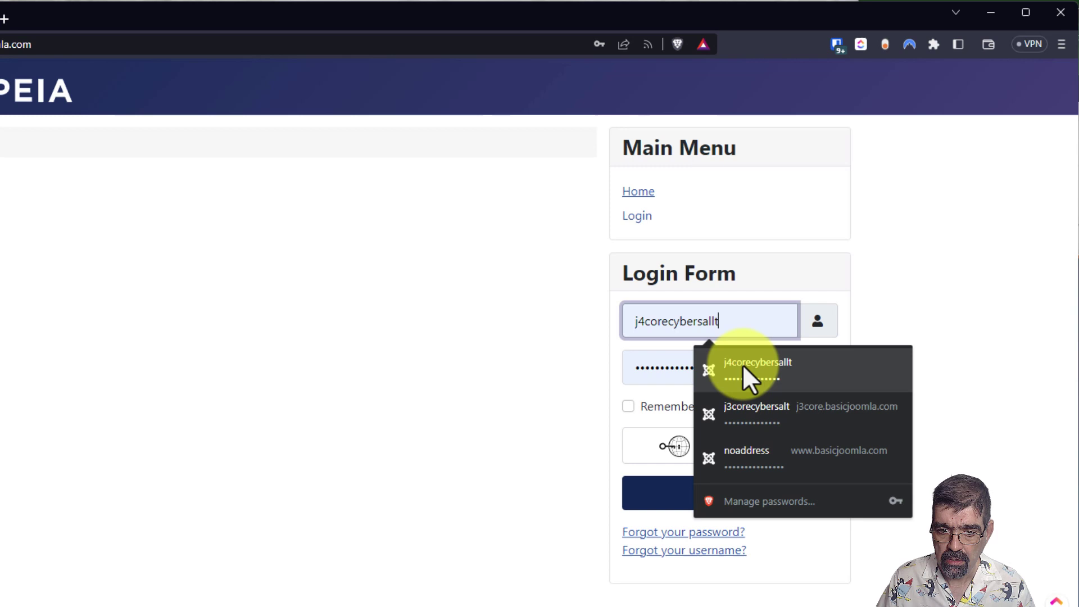
click(744, 365)
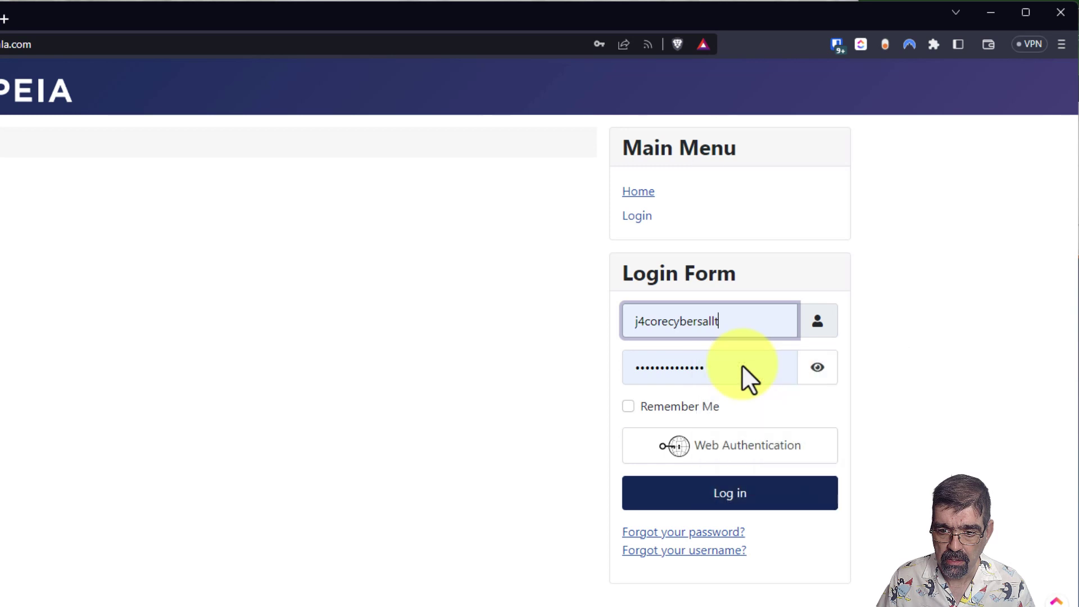
click(734, 495)
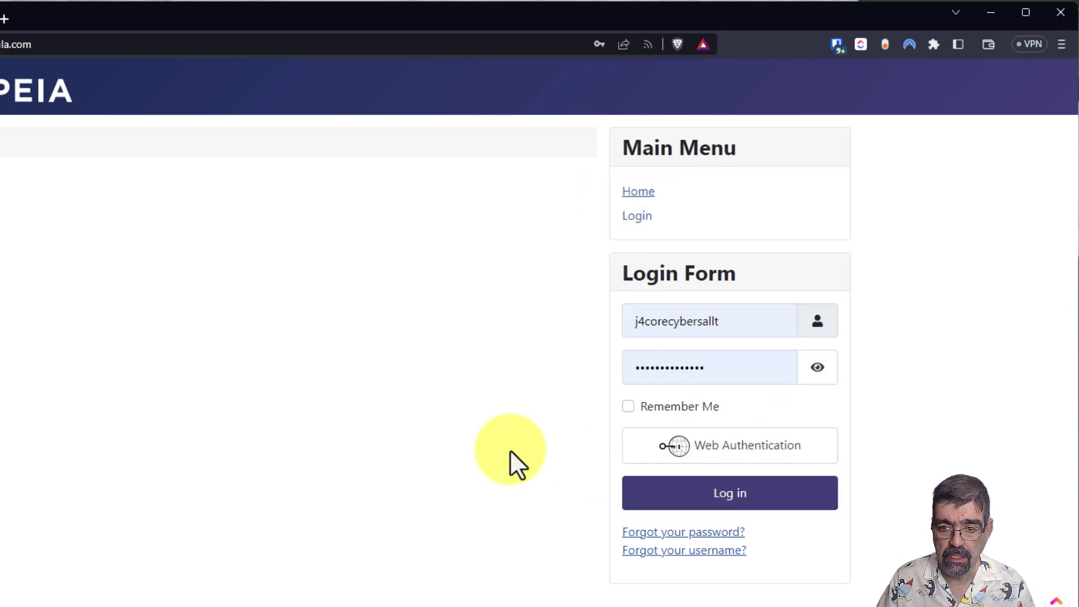